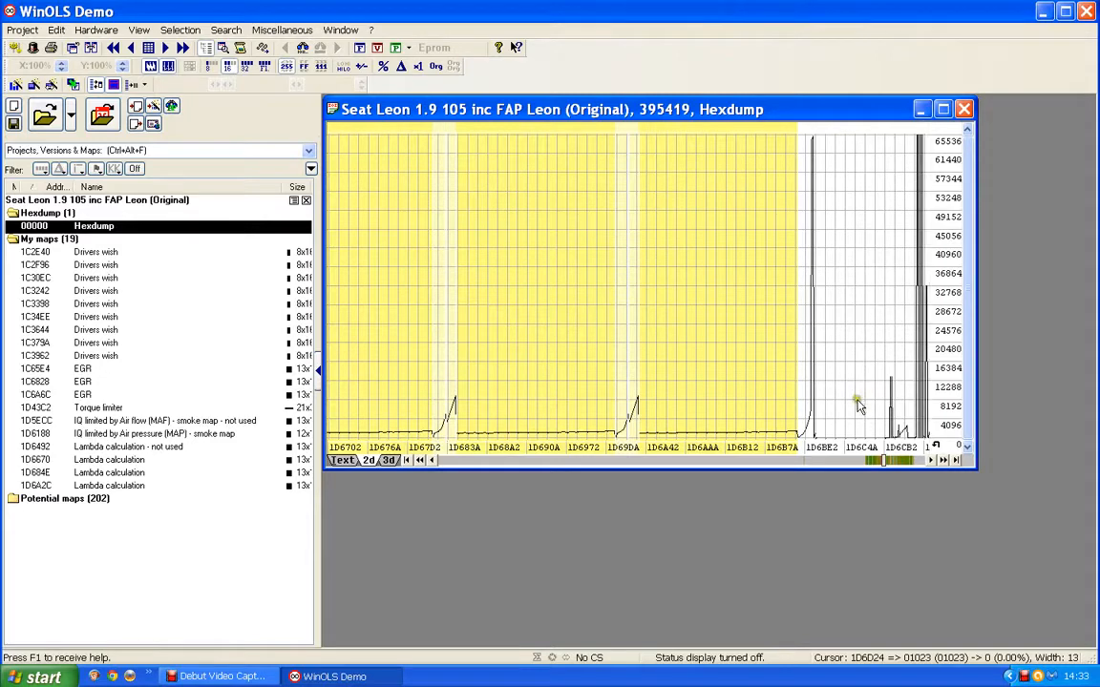
# Open the 16x15 16-bit Bosch II potential map starting at 1D6F9A and label its Y-axis Engine speed with unit rpm
pyautogui.click(903, 462)
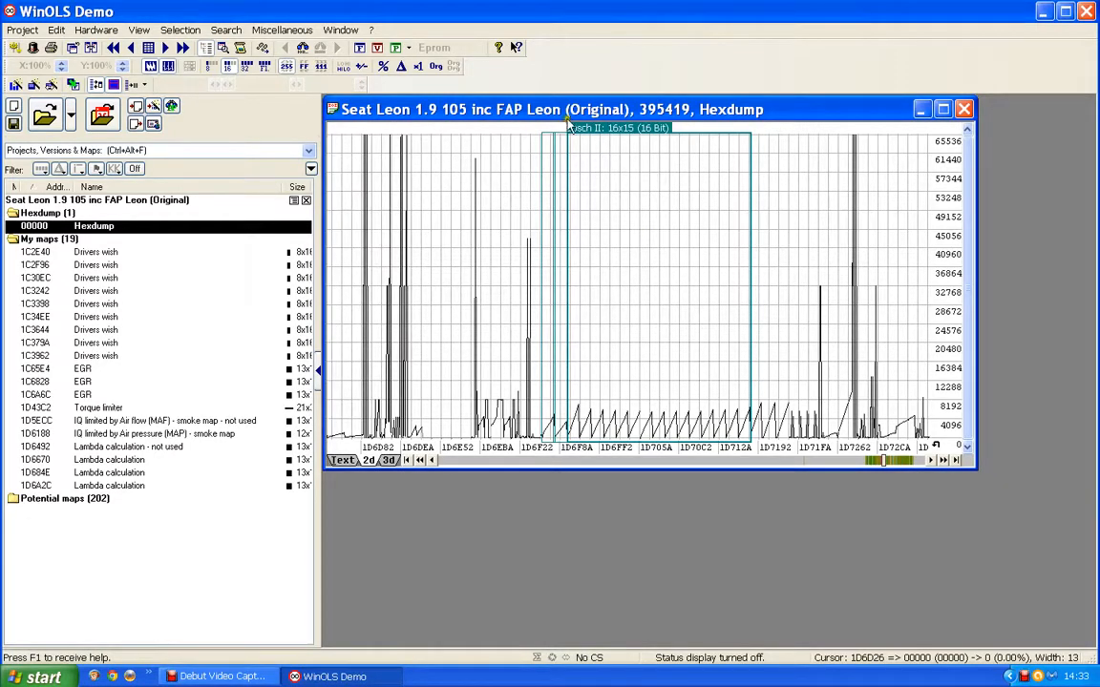
pyautogui.doubleClick(620, 135)
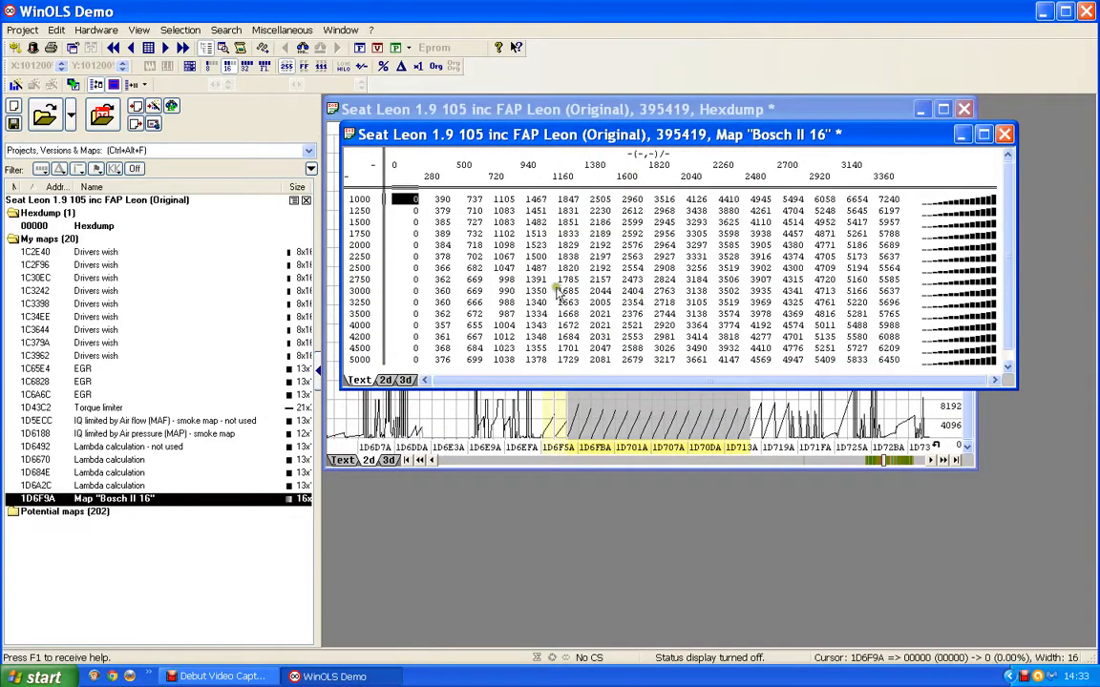
pyautogui.doubleClick(357, 267)
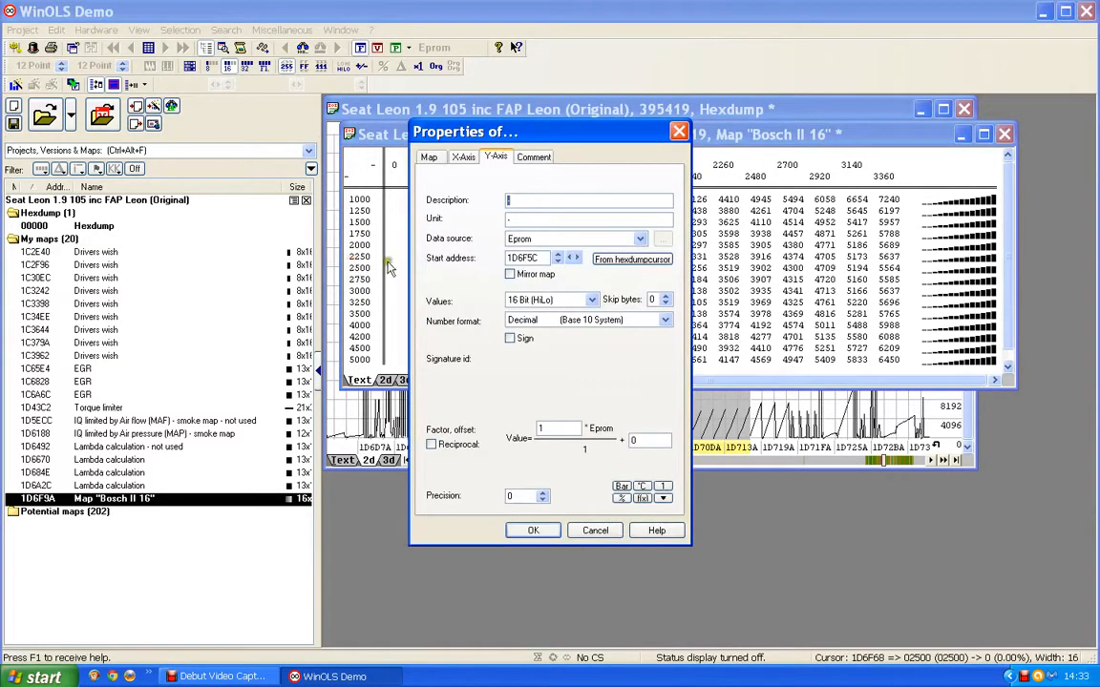
pyautogui.write('Engl')
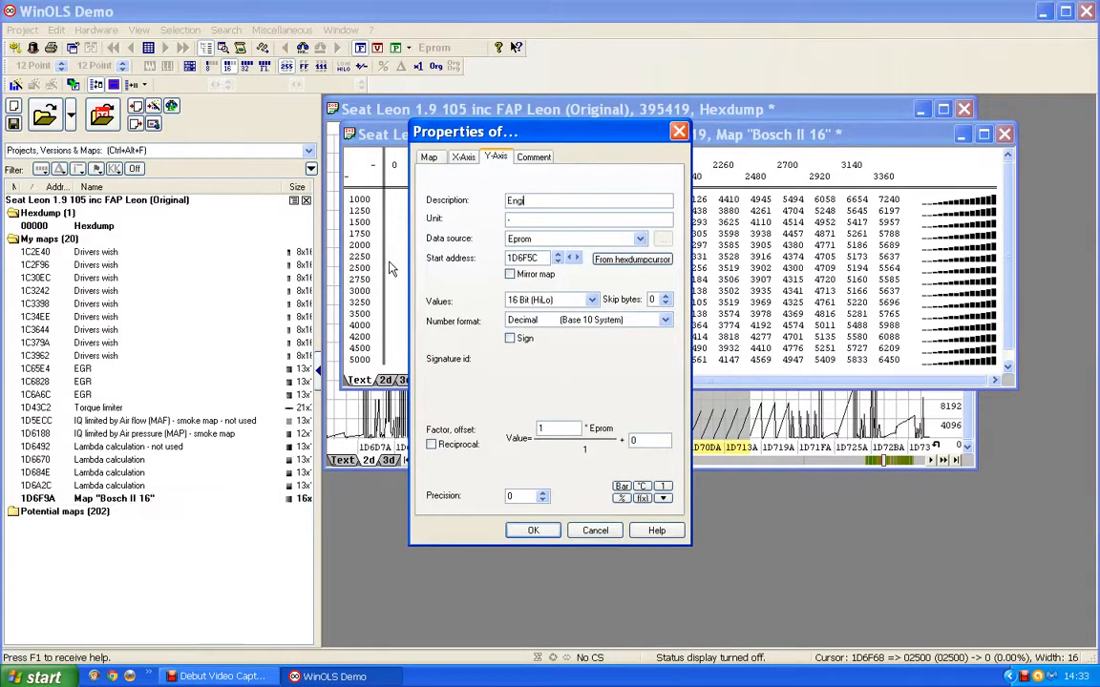
pyautogui.press('BackSpace')
pyautogui.write('ine speed')
pyautogui.click(503, 218)
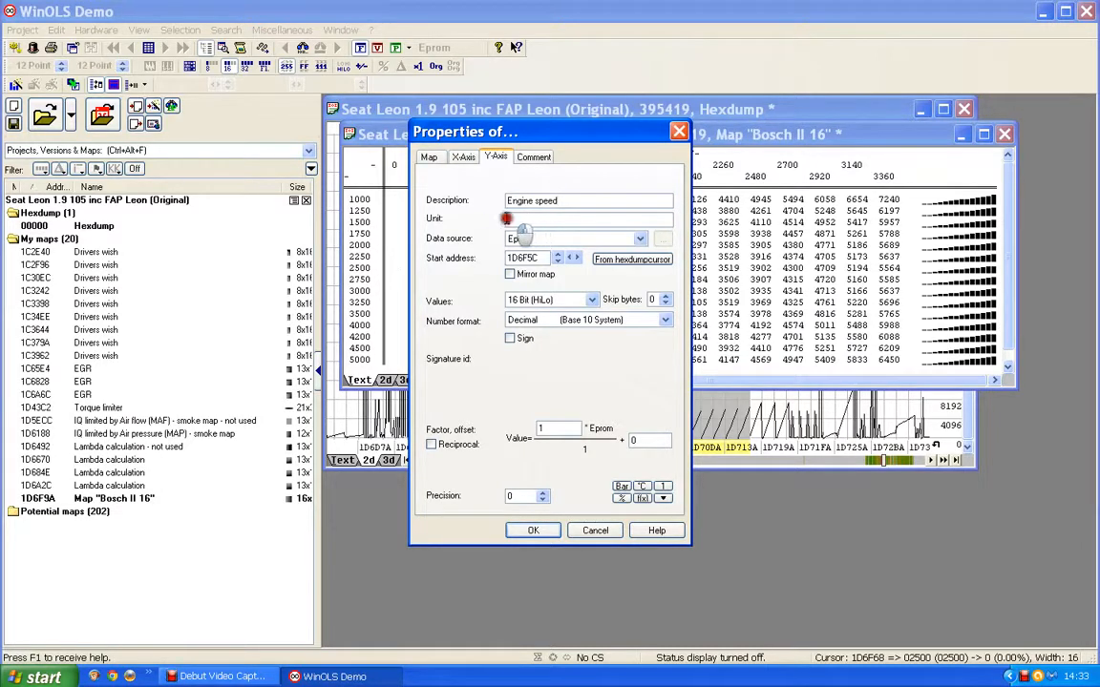
pyautogui.write('rpm')
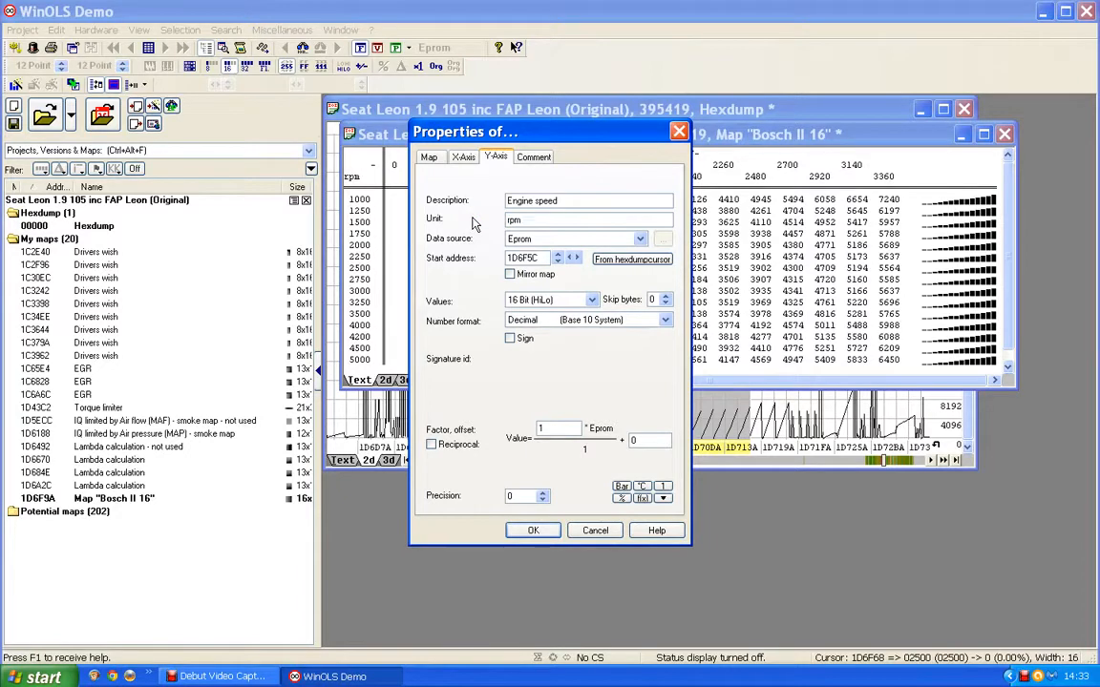
pyautogui.click(532, 530)
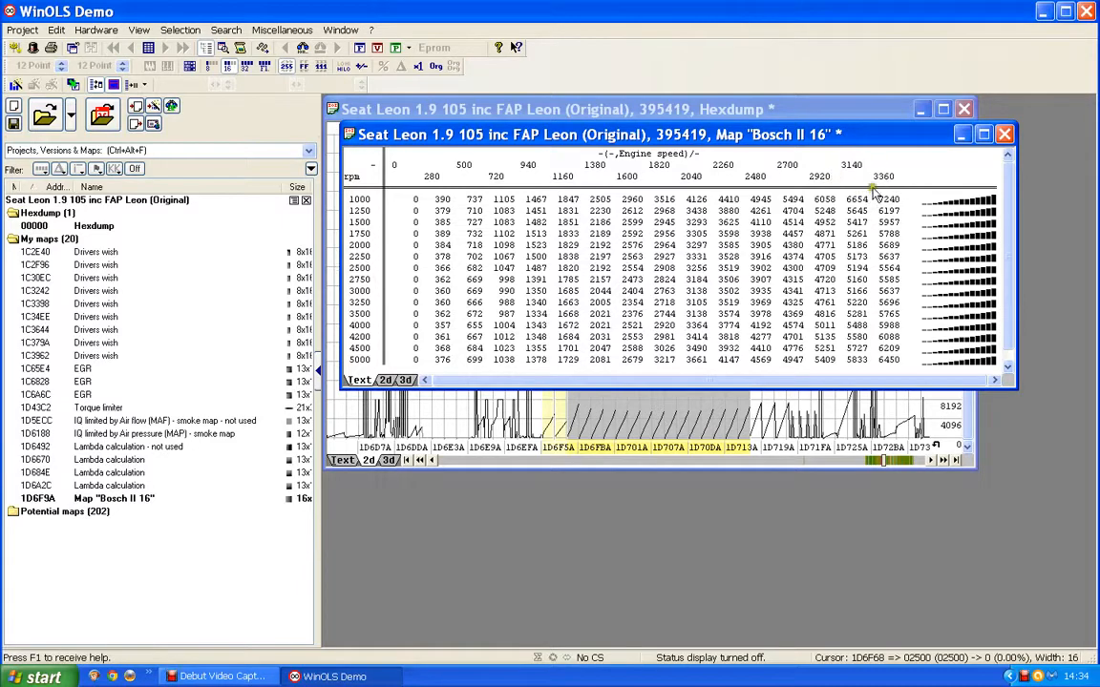
# Set the map's X-axis factor to 0.1, its description to Torque and its unit to Nm
pyautogui.doubleClick(631, 172)
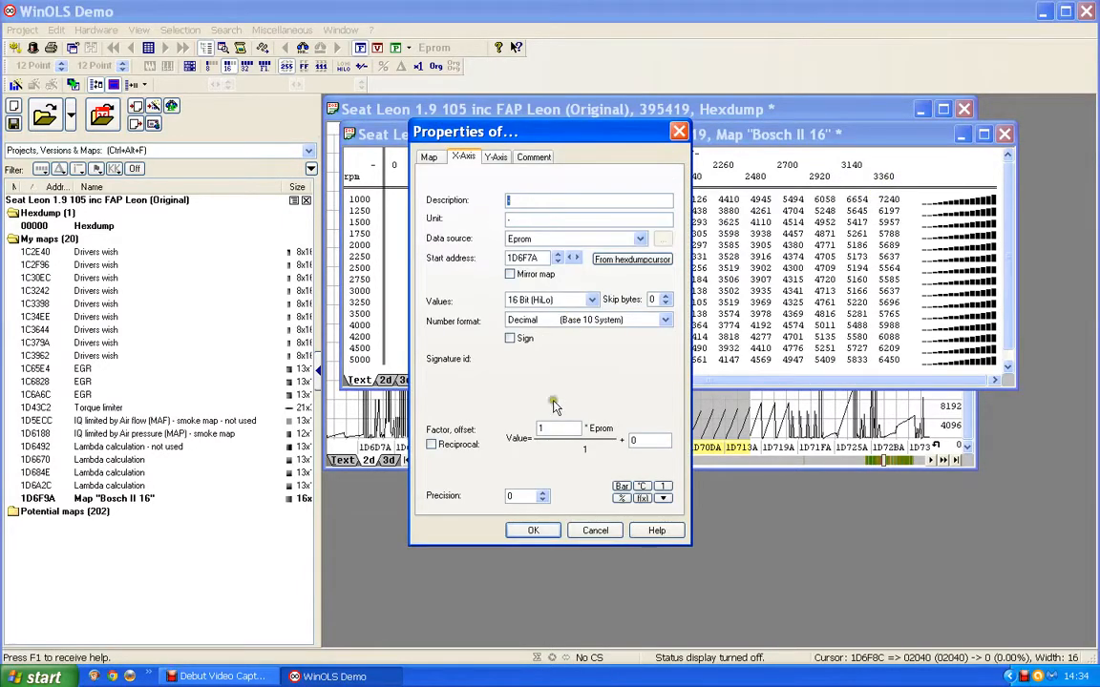
pyautogui.doubleClick(544, 428)
pyautogui.write('0.1')
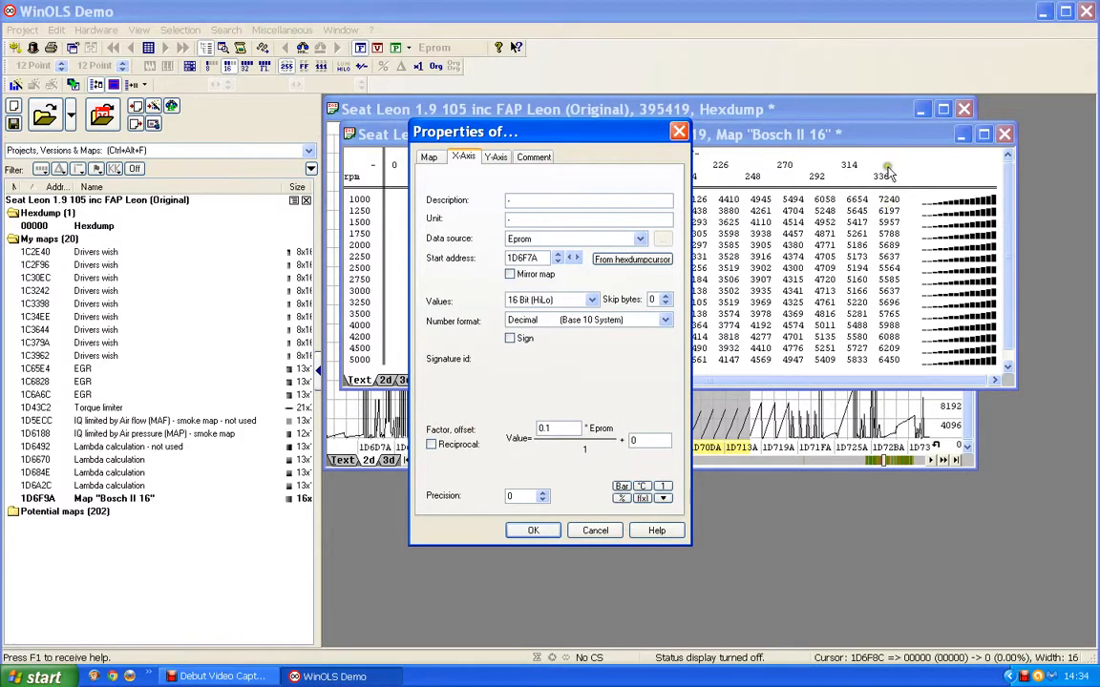
pyautogui.click(508, 201)
pyautogui.write('Torque')
pyautogui.click(470, 175)
pyautogui.moveTo(517, 220); pyautogui.dragTo(433, 220)
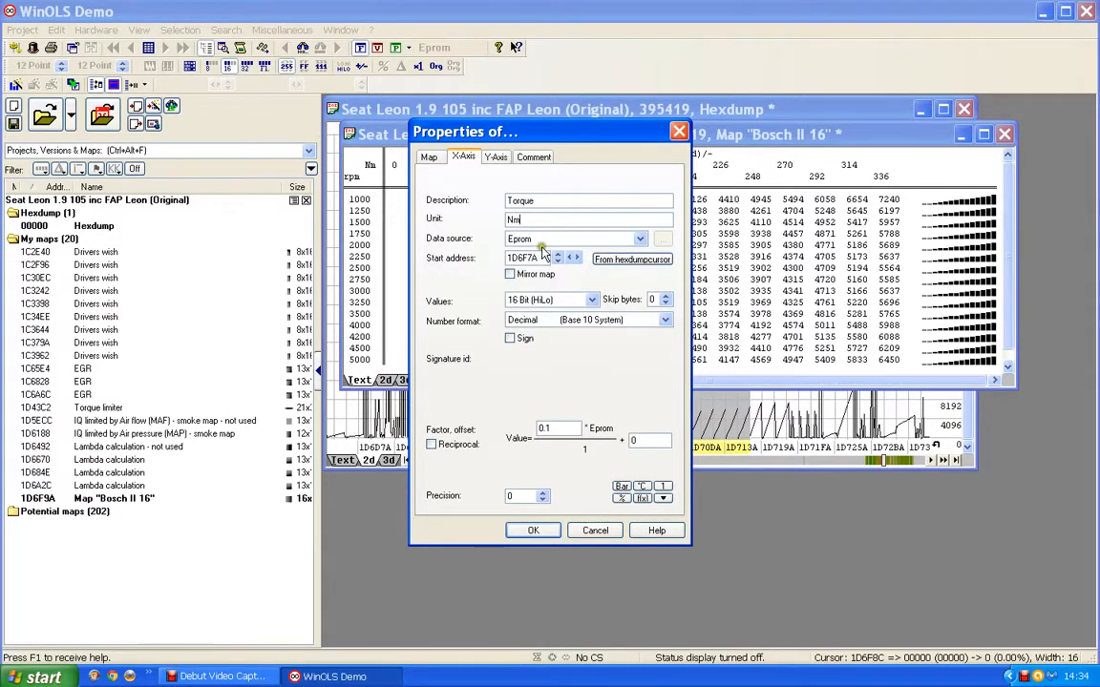
pyautogui.click(535, 531)
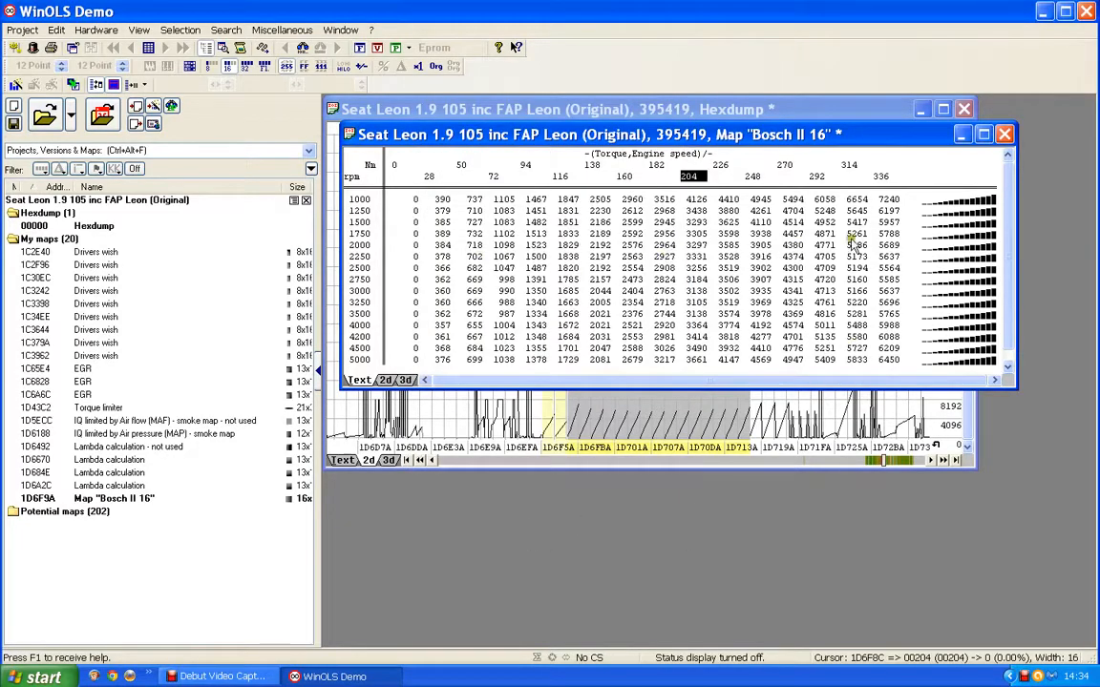
# Name the map "Torqur to IQ conversion", with description IQ and unit mg/stroke
pyautogui.doubleClick(597, 278)
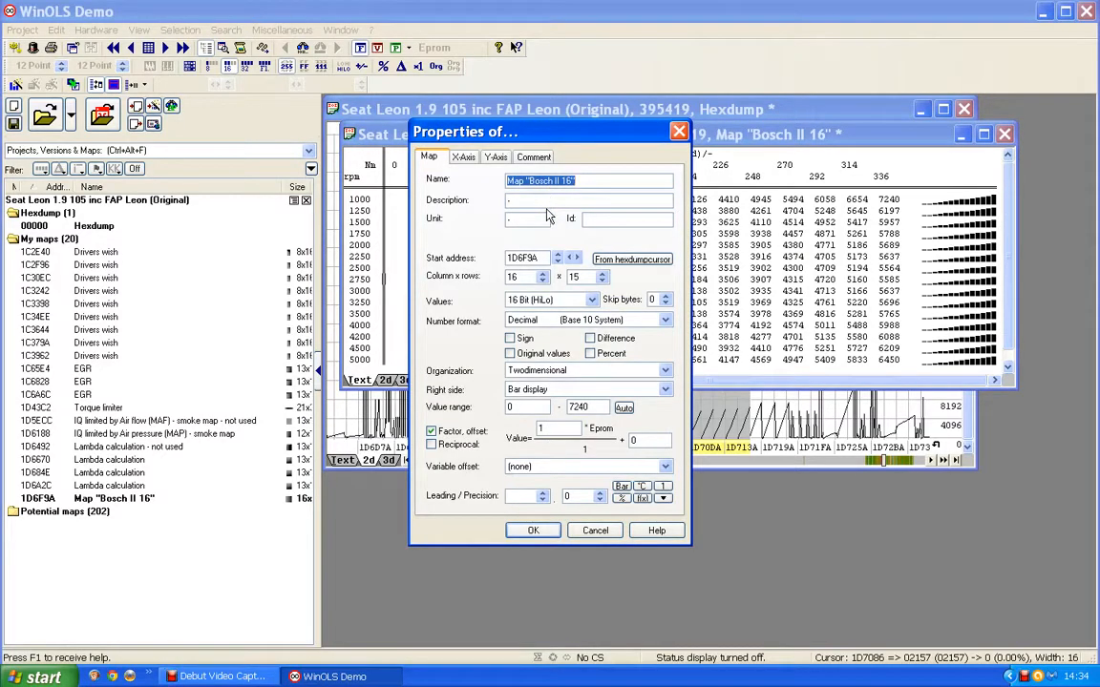
pyautogui.write('Tor')
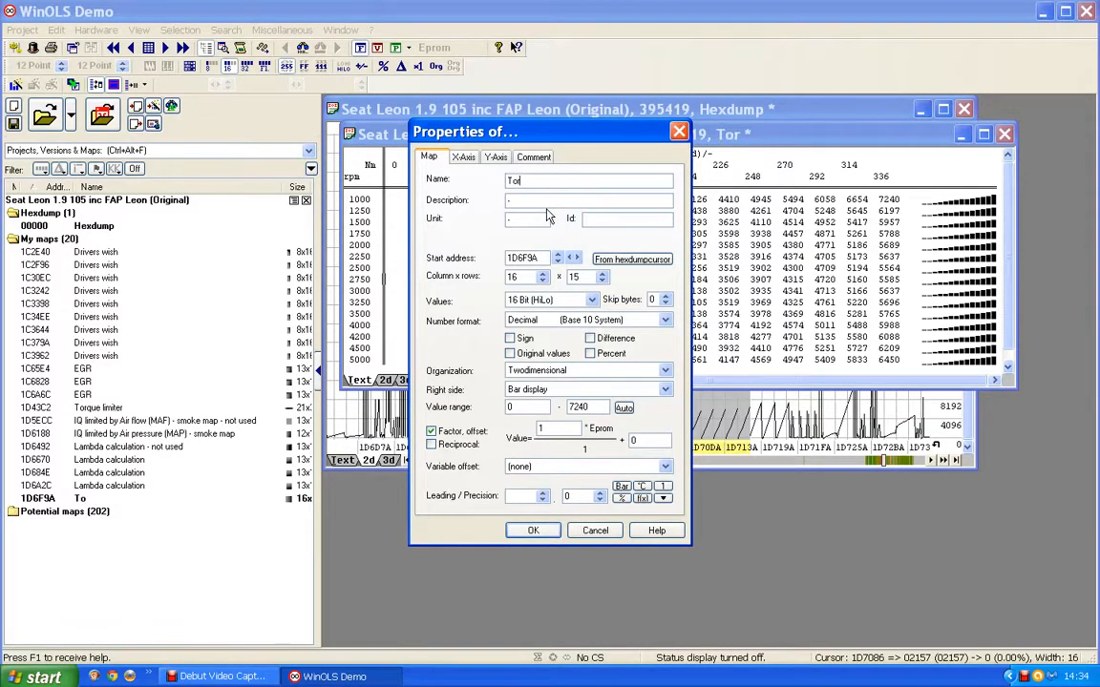
pyautogui.write('qur to IQ')
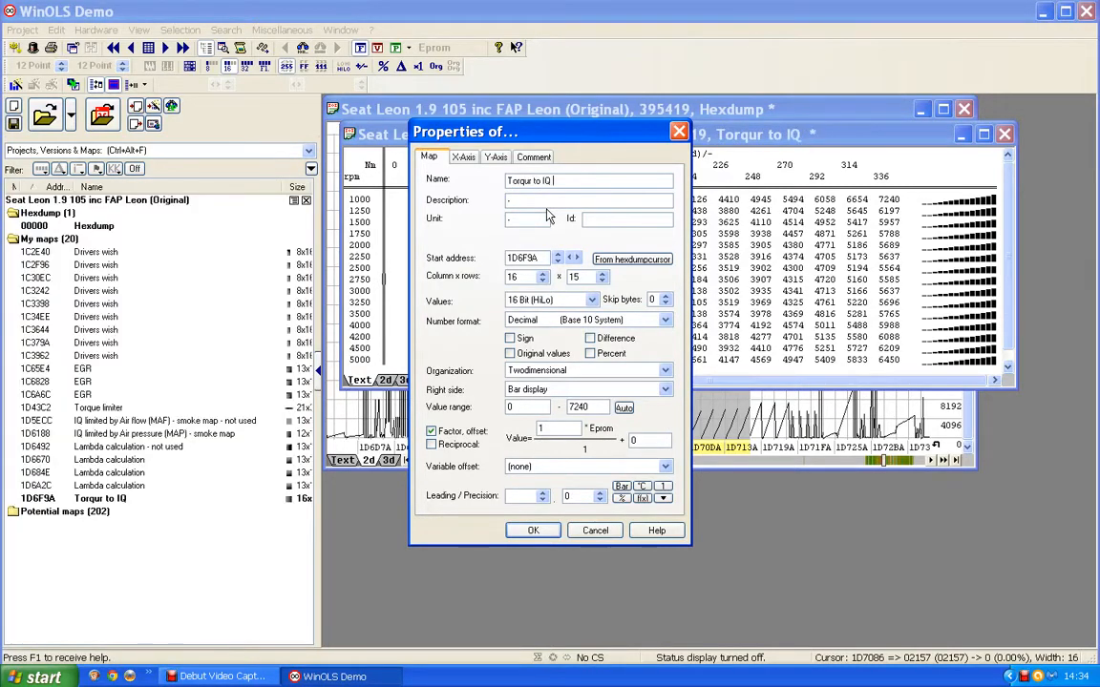
pyautogui.write(' conversion')
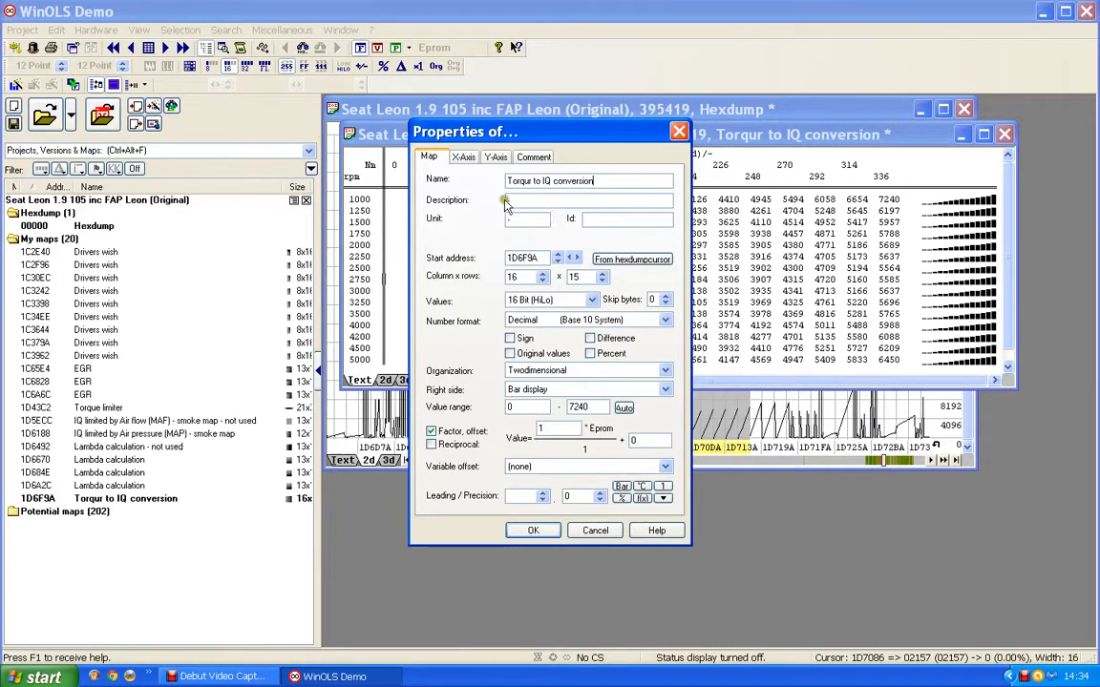
pyautogui.click(502, 201)
pyautogui.write('IQ')
pyautogui.moveTo(519, 220); pyautogui.dragTo(432, 220)
pyautogui.write('mg/stroke')
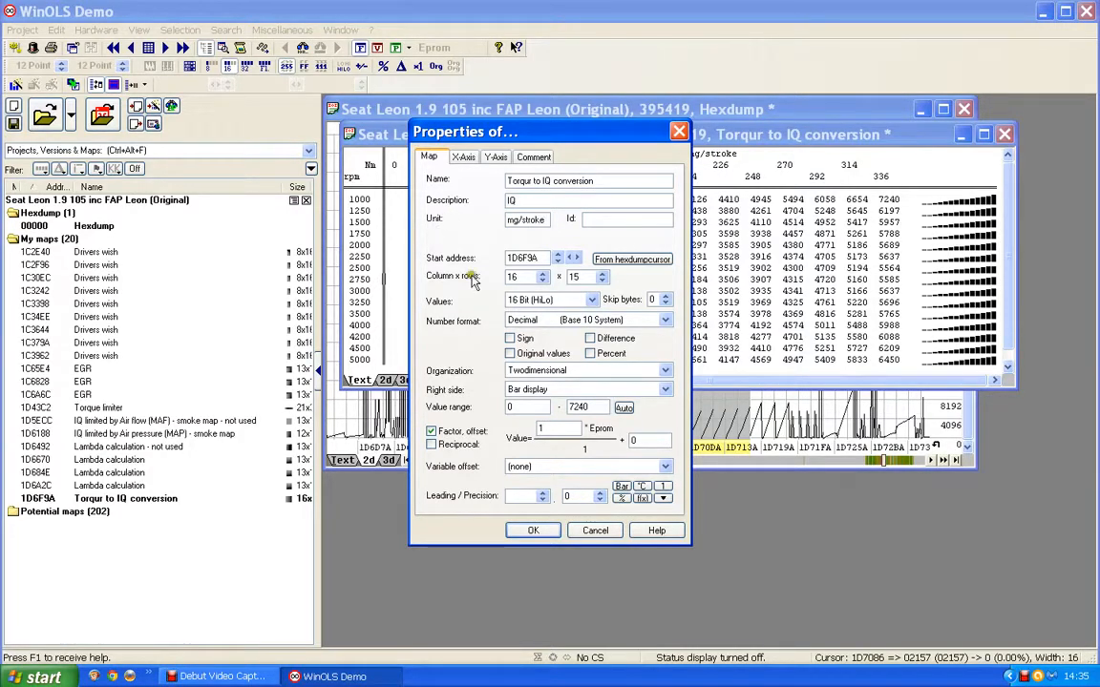
# Set the map values' factor to 0.01 and their precision to 1 decimal
pyautogui.moveTo(554, 428); pyautogui.dragTo(492, 427)
pyautogui.write('0.0')
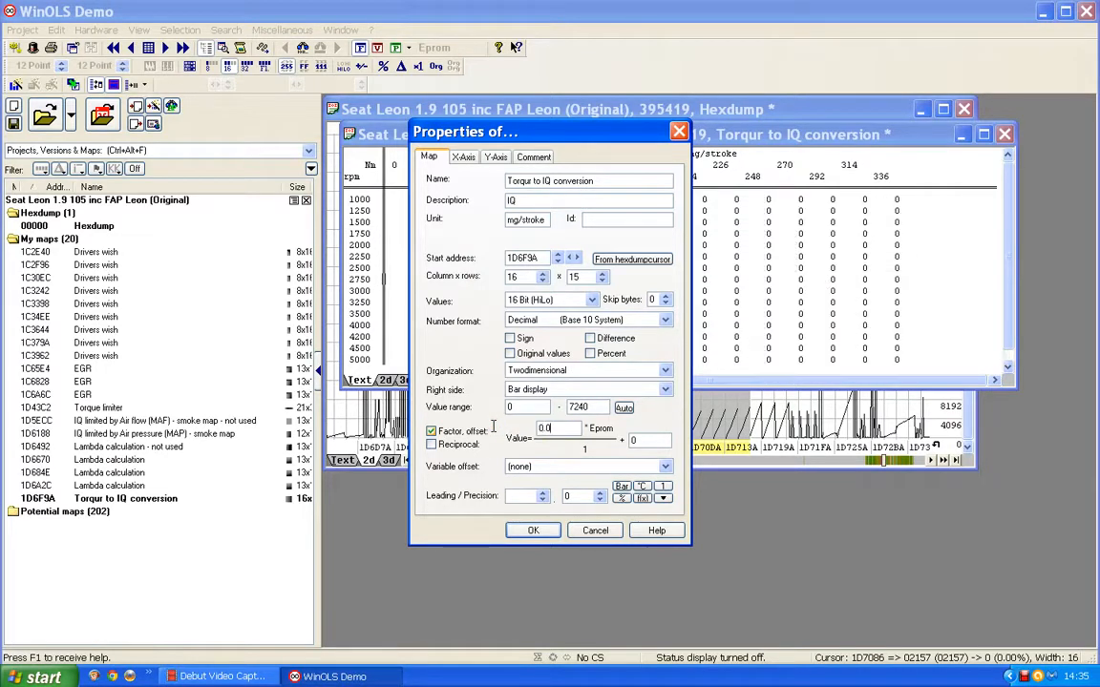
pyautogui.write('1')
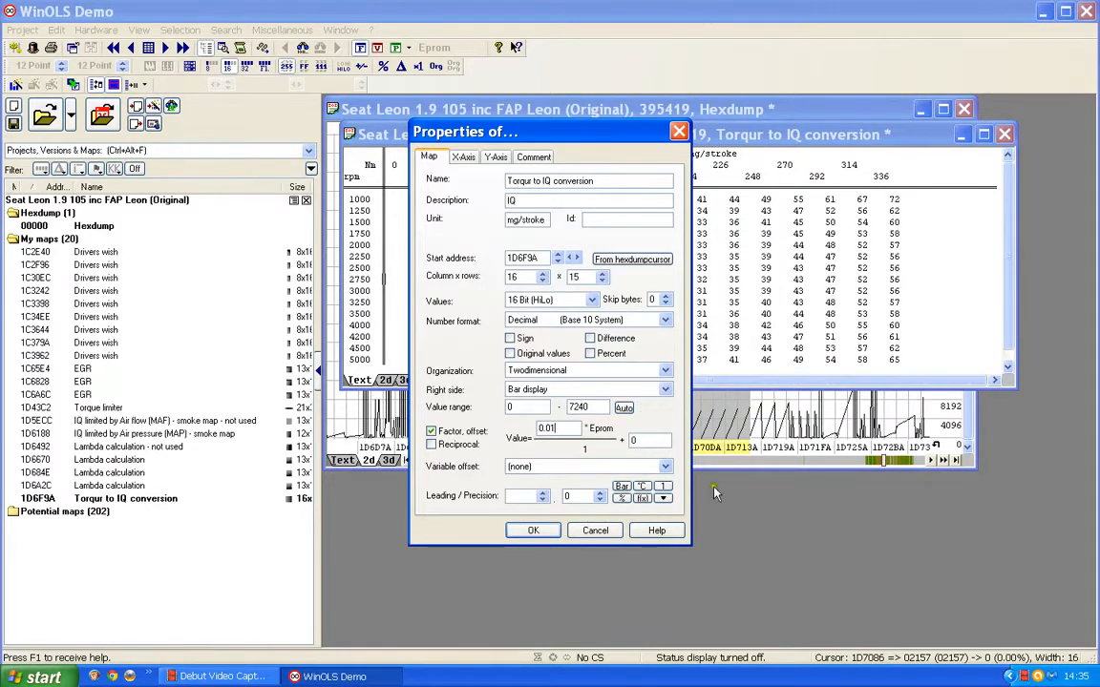
pyautogui.click(599, 495)
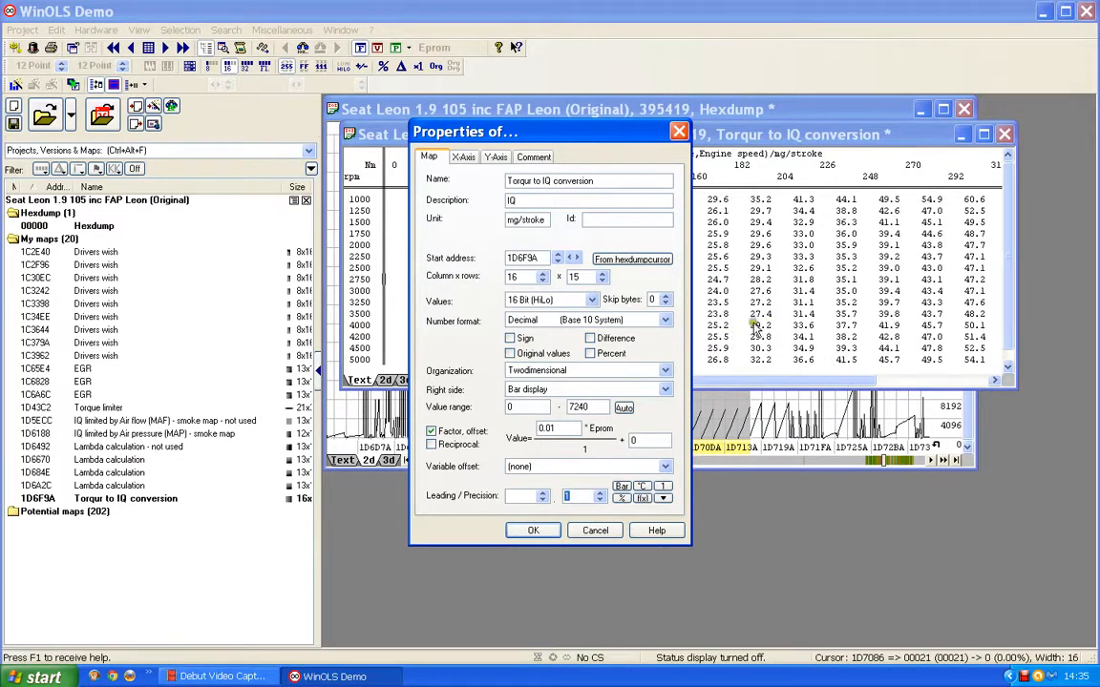
pyautogui.click(535, 529)
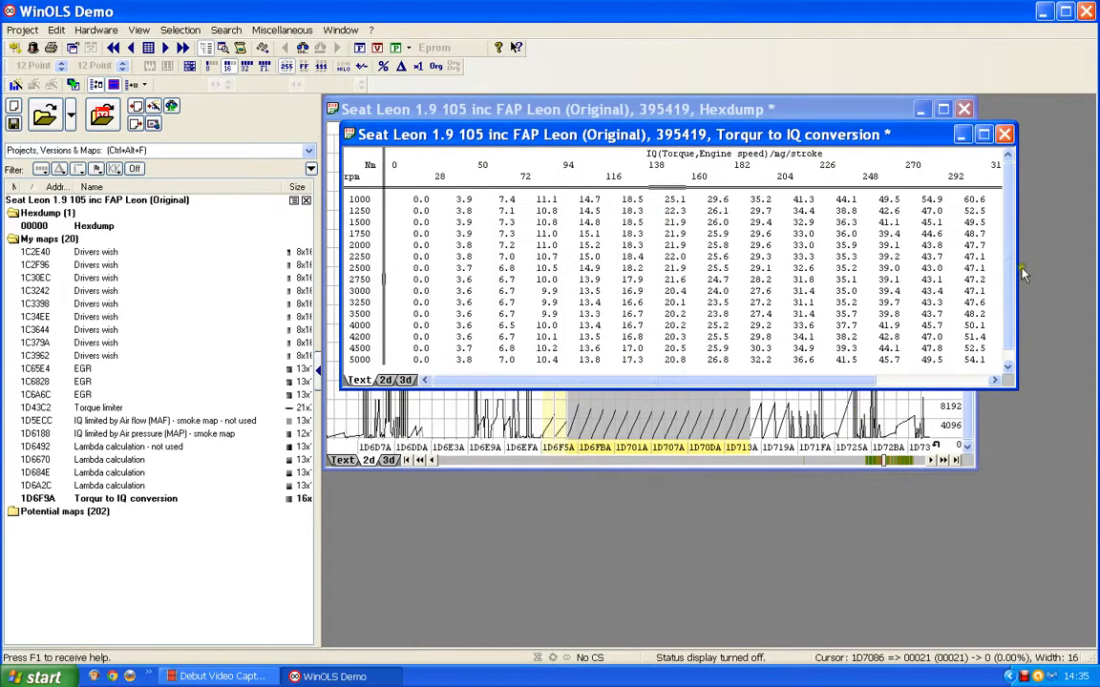
# Enlarge and reposition the map window so that all its torque columns and rpm rows fit
pyautogui.moveTo(1029, 268); pyautogui.dragTo(1093, 268)
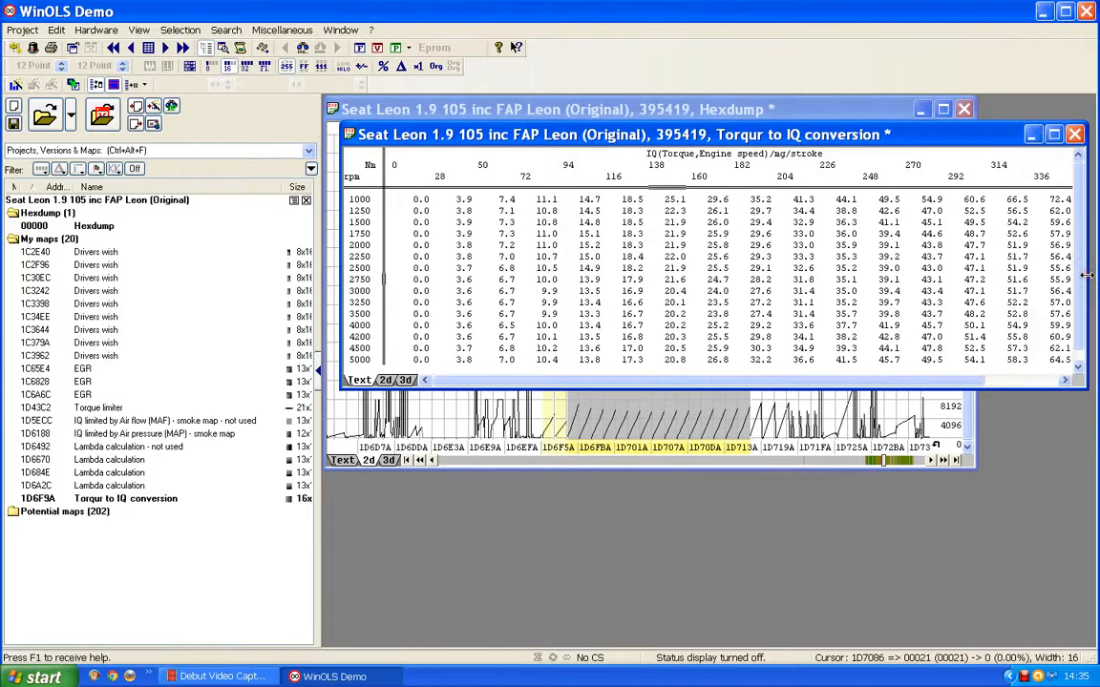
pyautogui.moveTo(806, 135); pyautogui.dragTo(790, 135)
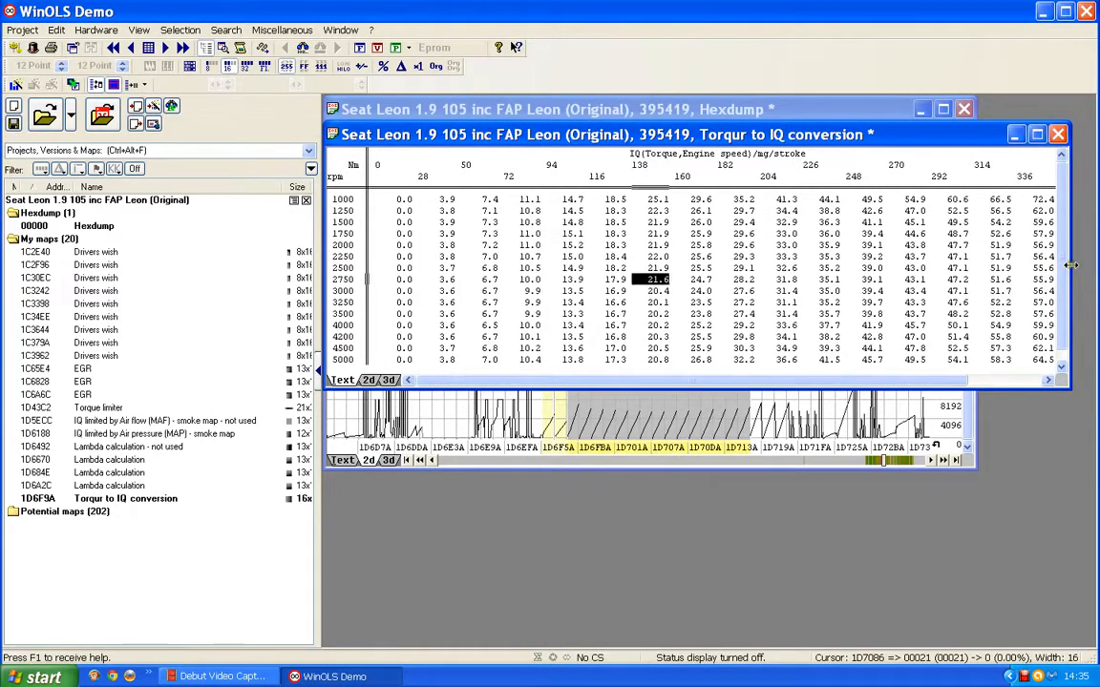
pyautogui.moveTo(1070, 272); pyautogui.dragTo(1080, 273)
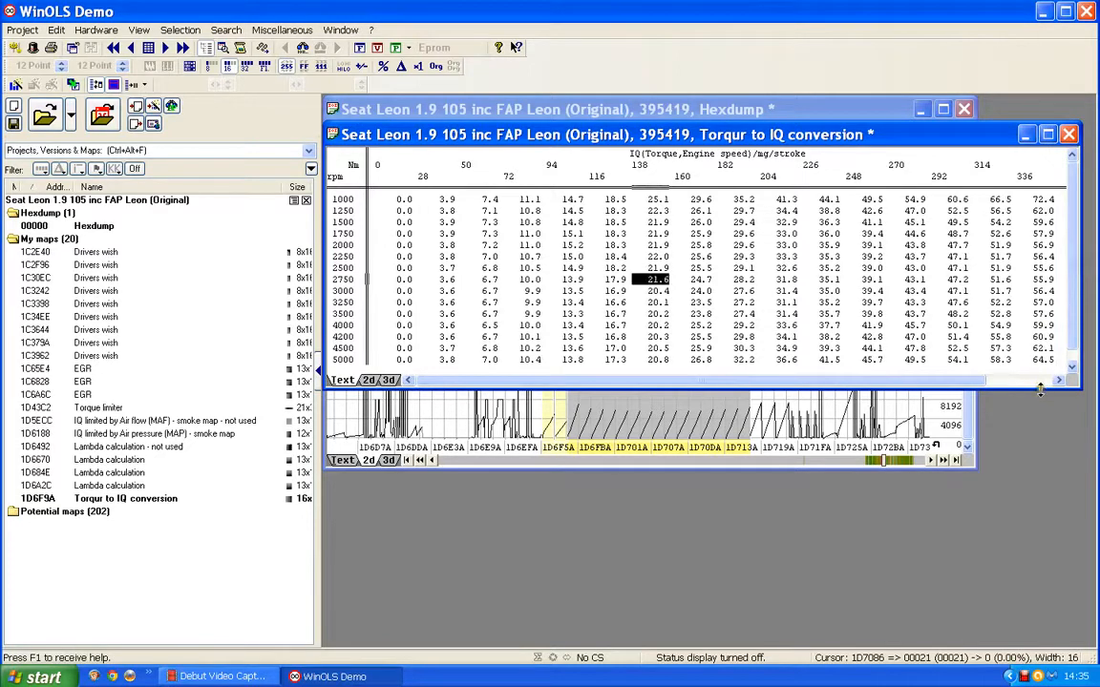
pyautogui.moveTo(1040, 387); pyautogui.dragTo(1040, 395)
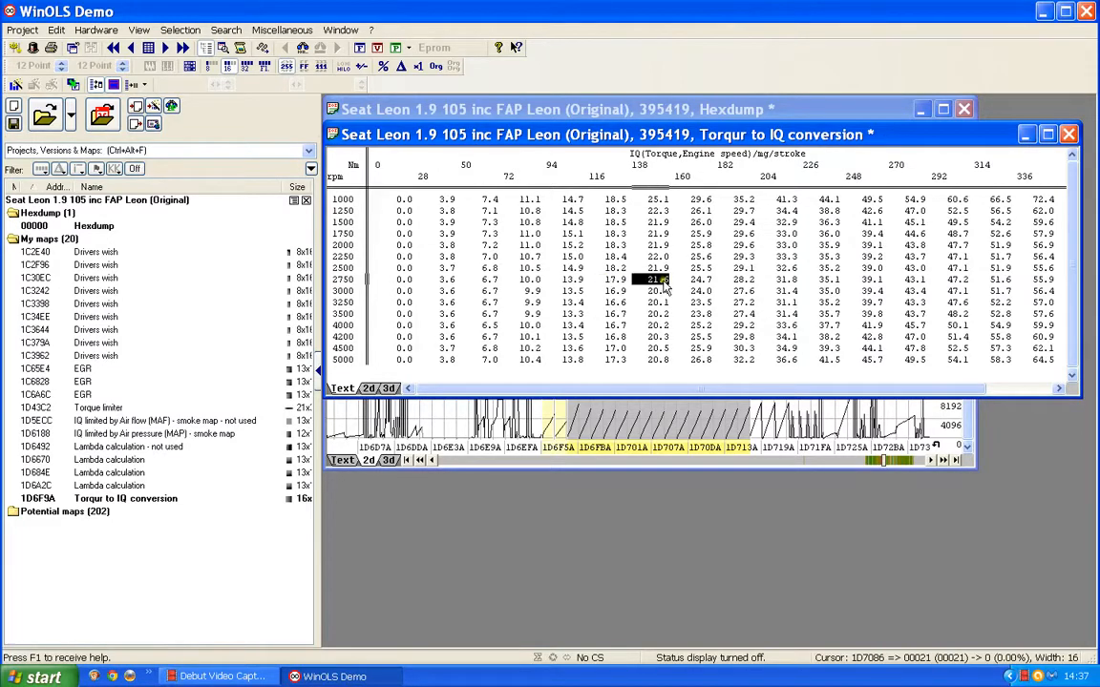
# Close the map window and examine the map's two axis-length values and data pattern in the hexdump's text and 2D views
pyautogui.click(1070, 135)
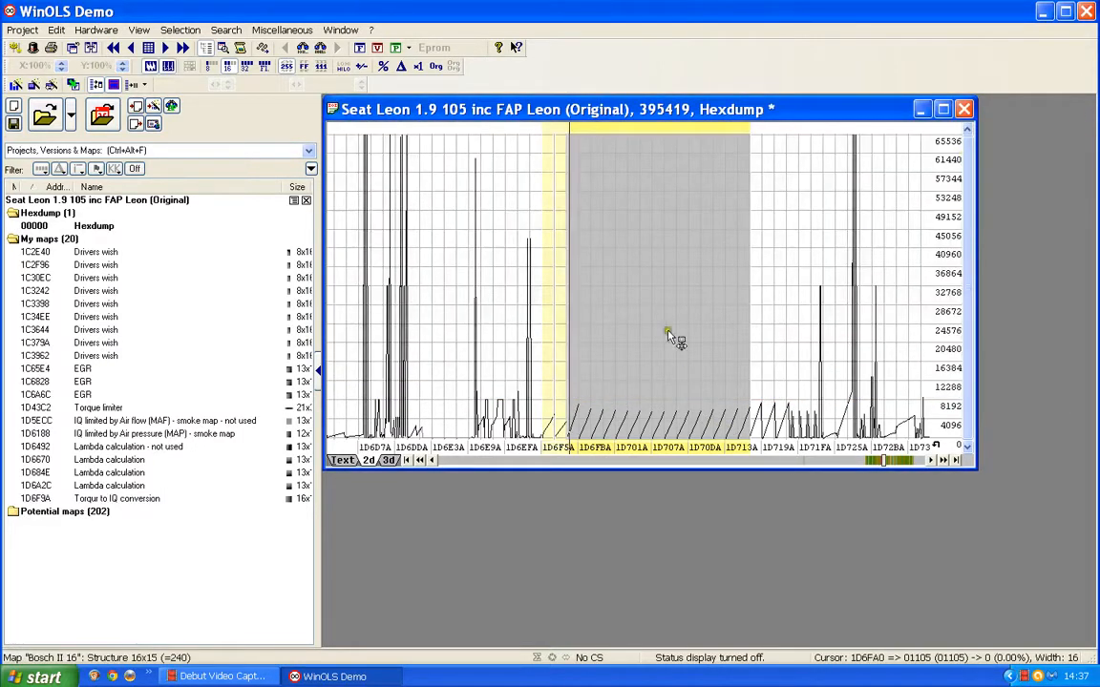
pyautogui.click(647, 294)
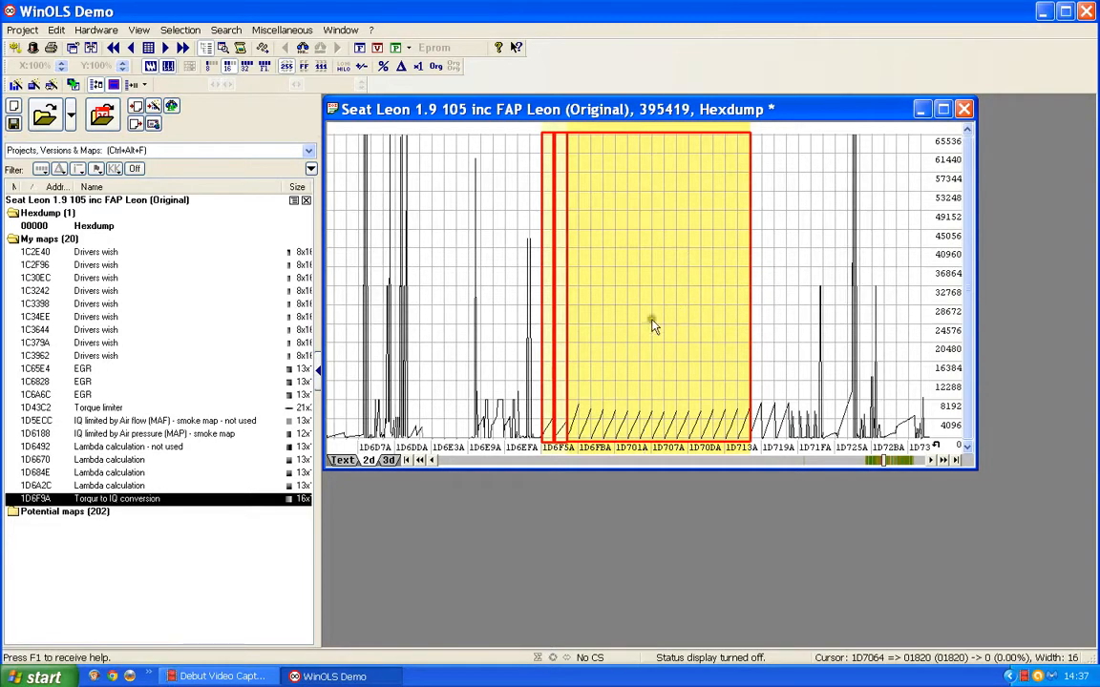
pyautogui.click(343, 462)
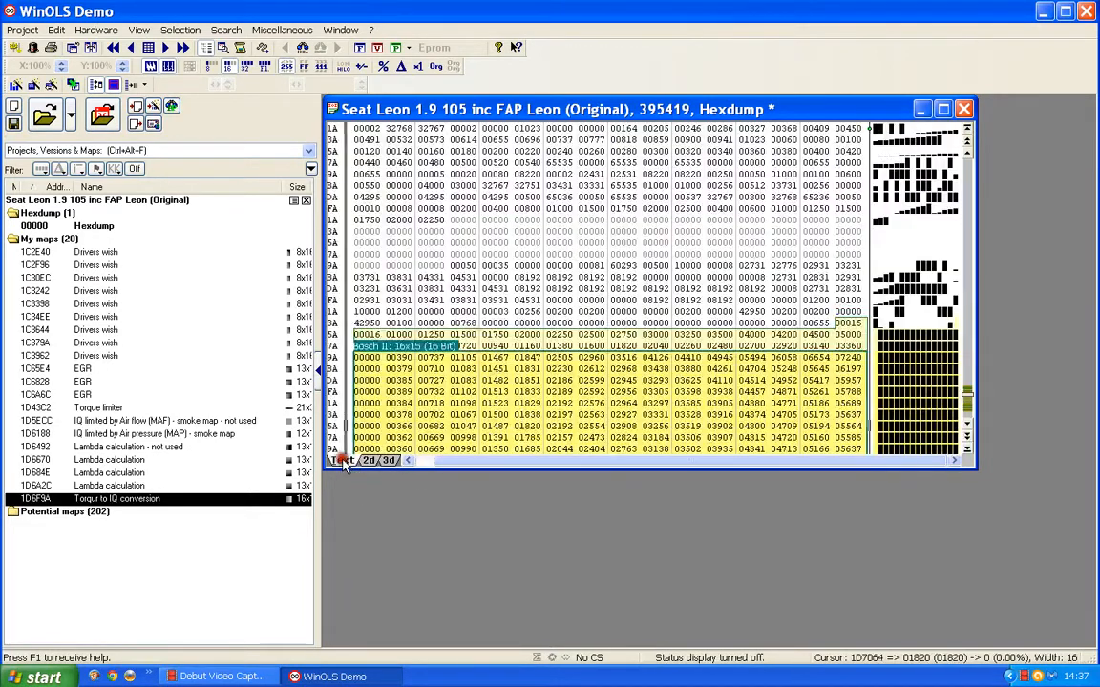
pyautogui.scroll(-2, 525, 290)
pyautogui.scroll(-2, 524, 283)
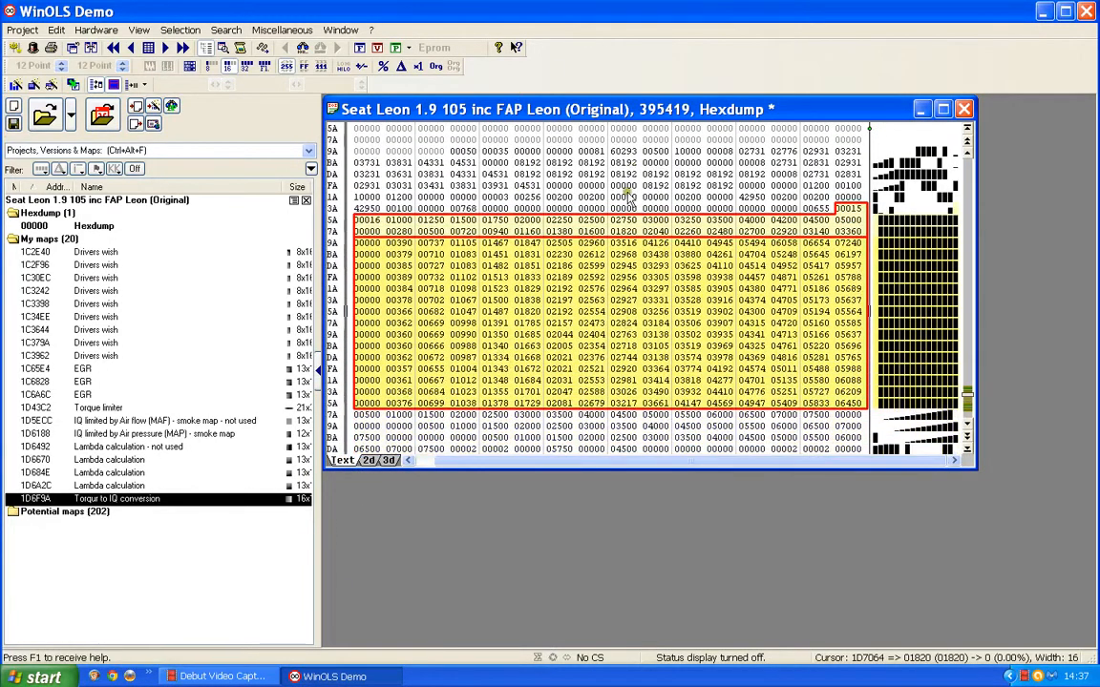
pyautogui.click(846, 208)
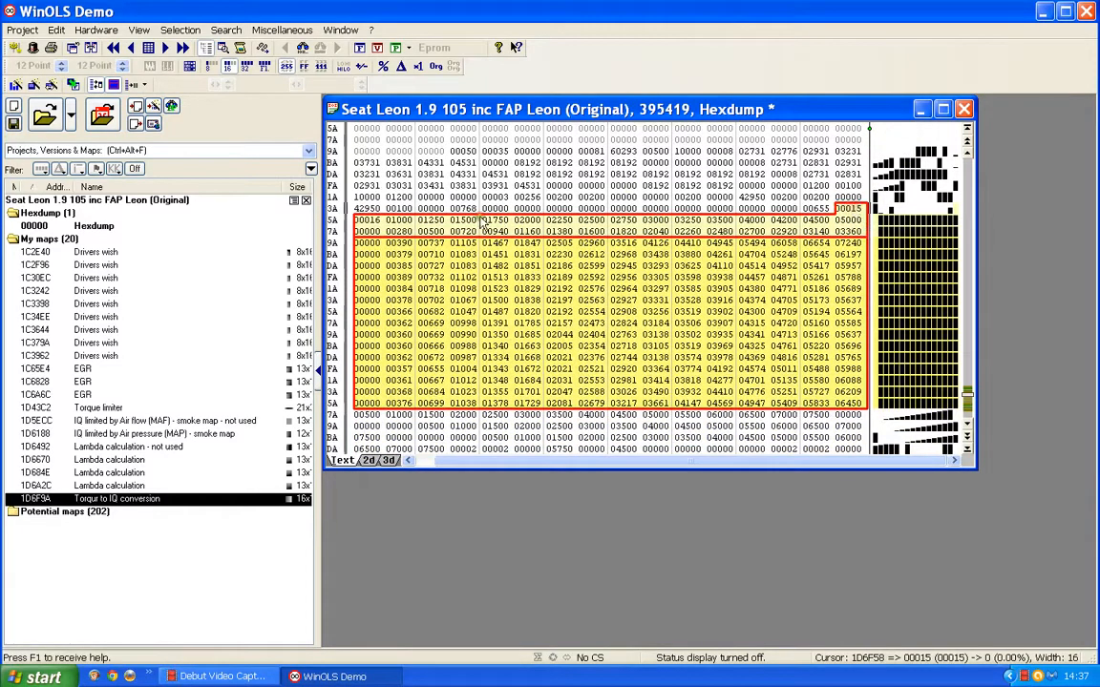
pyautogui.click(371, 221)
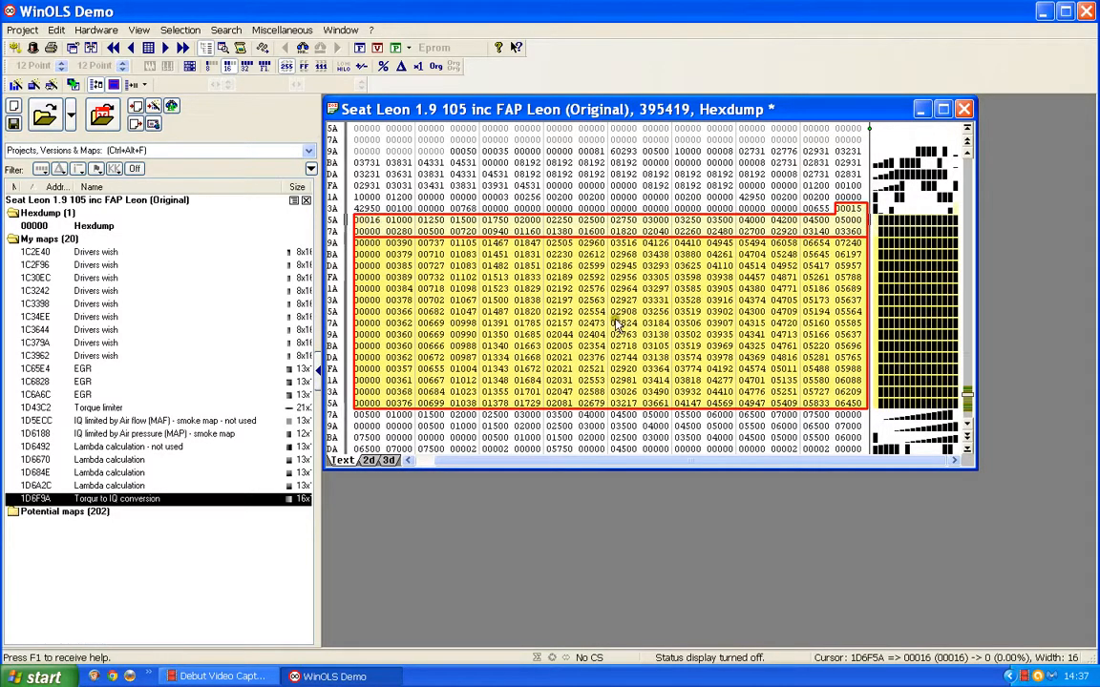
pyautogui.click(369, 461)
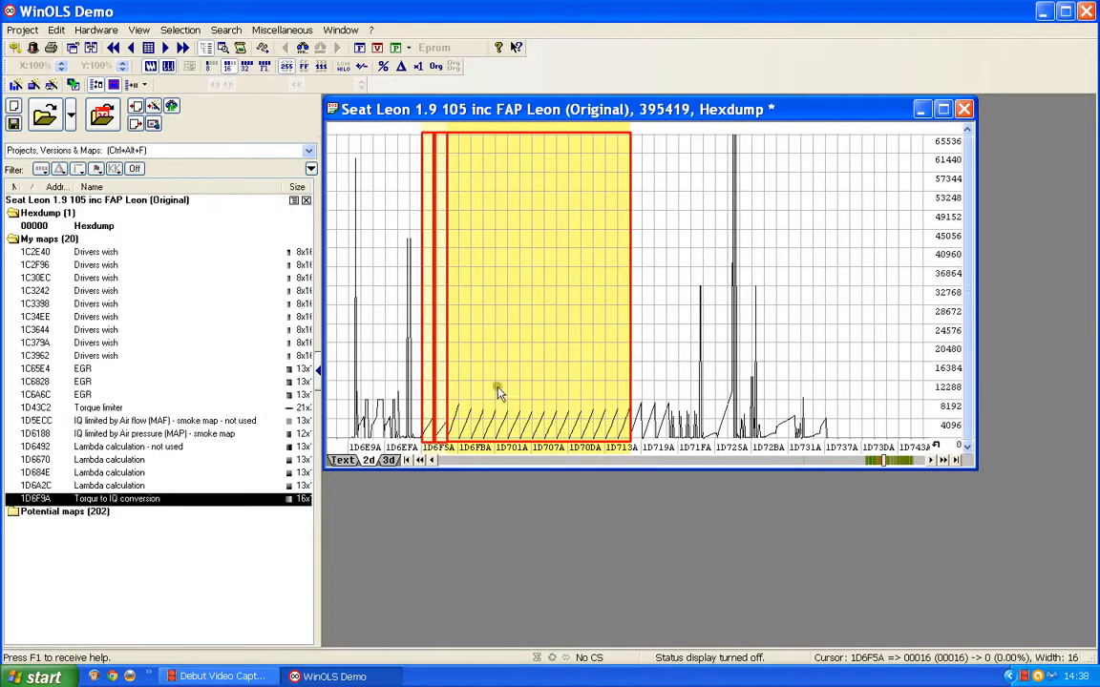
pyautogui.scroll(-1, 499, 392)
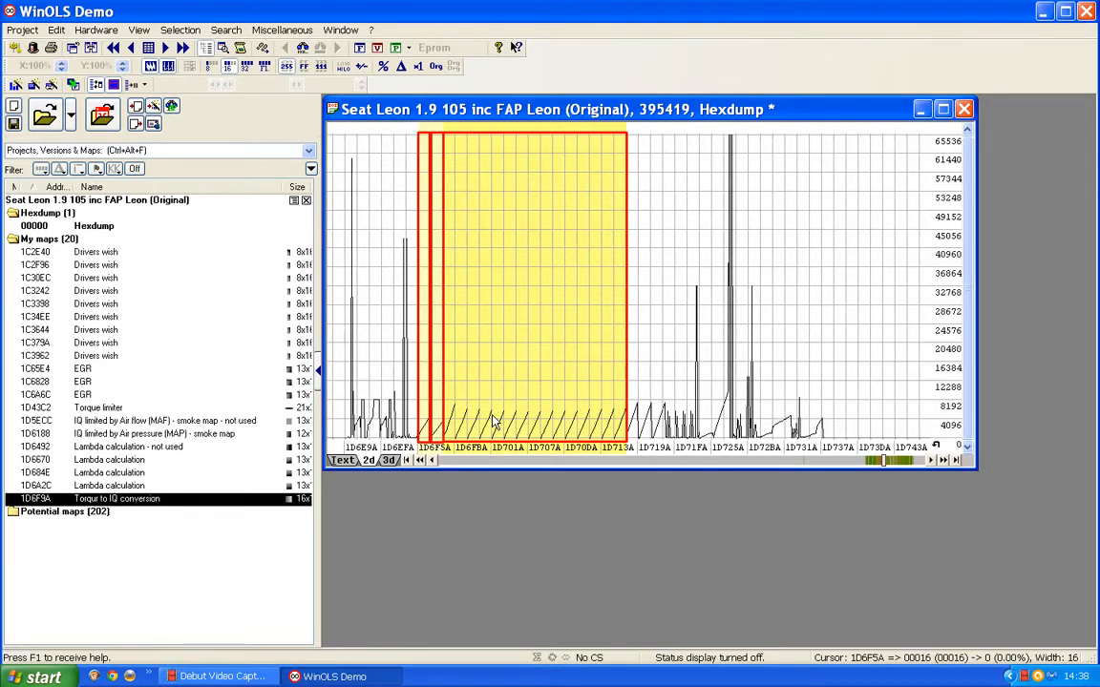
pyautogui.click(344, 460)
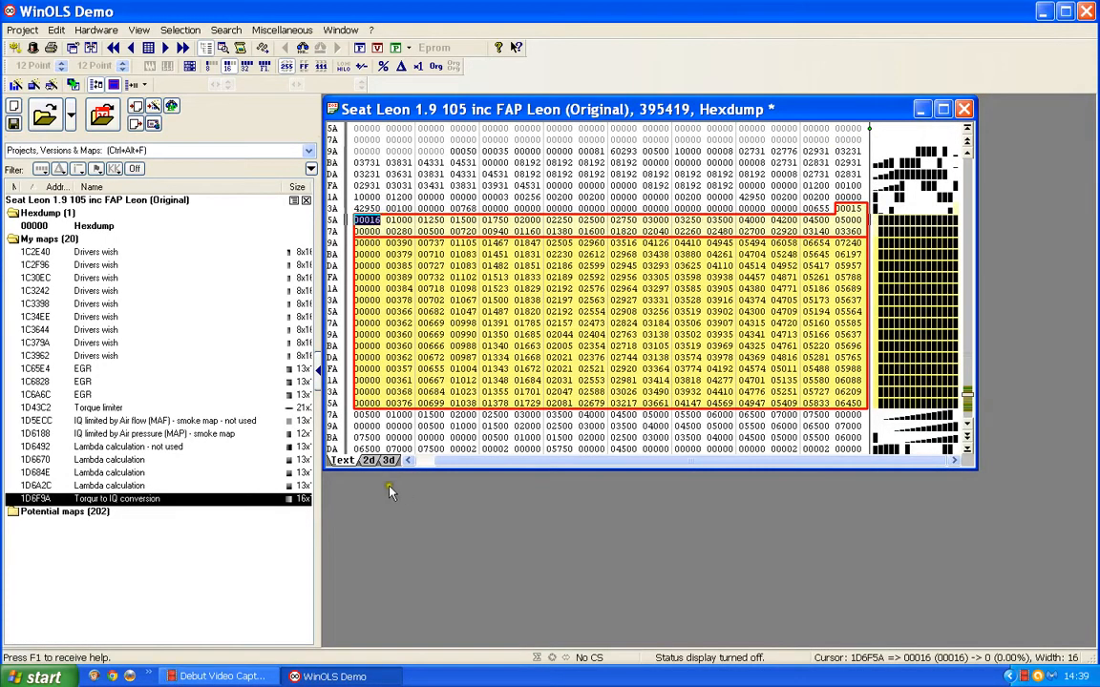
pyautogui.click(368, 461)
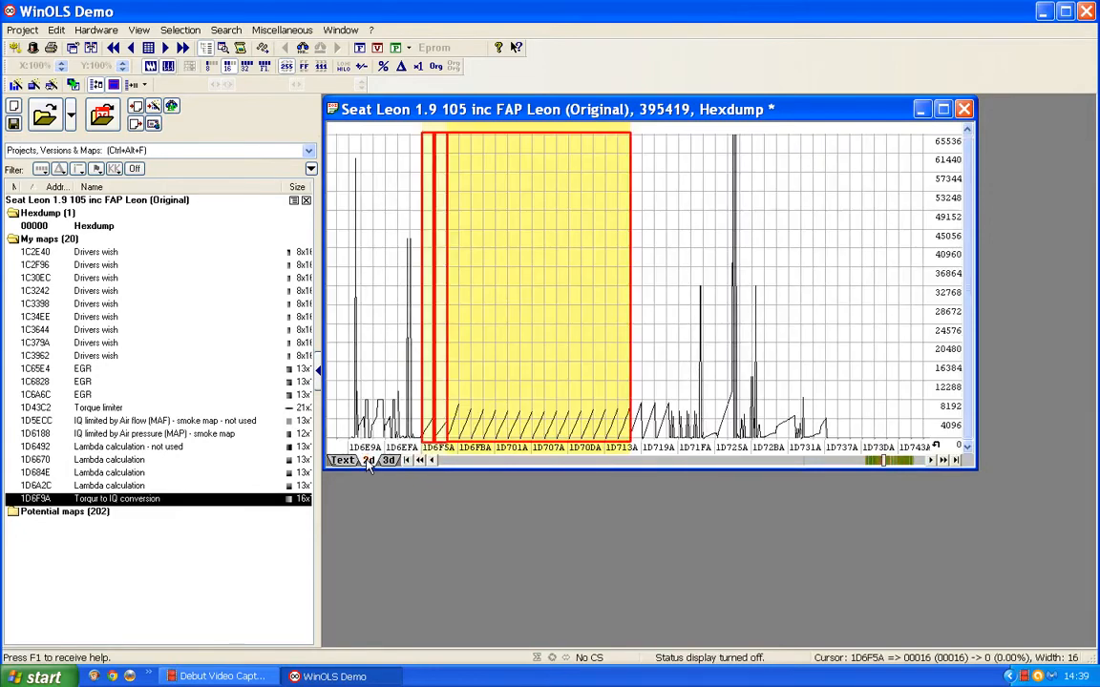